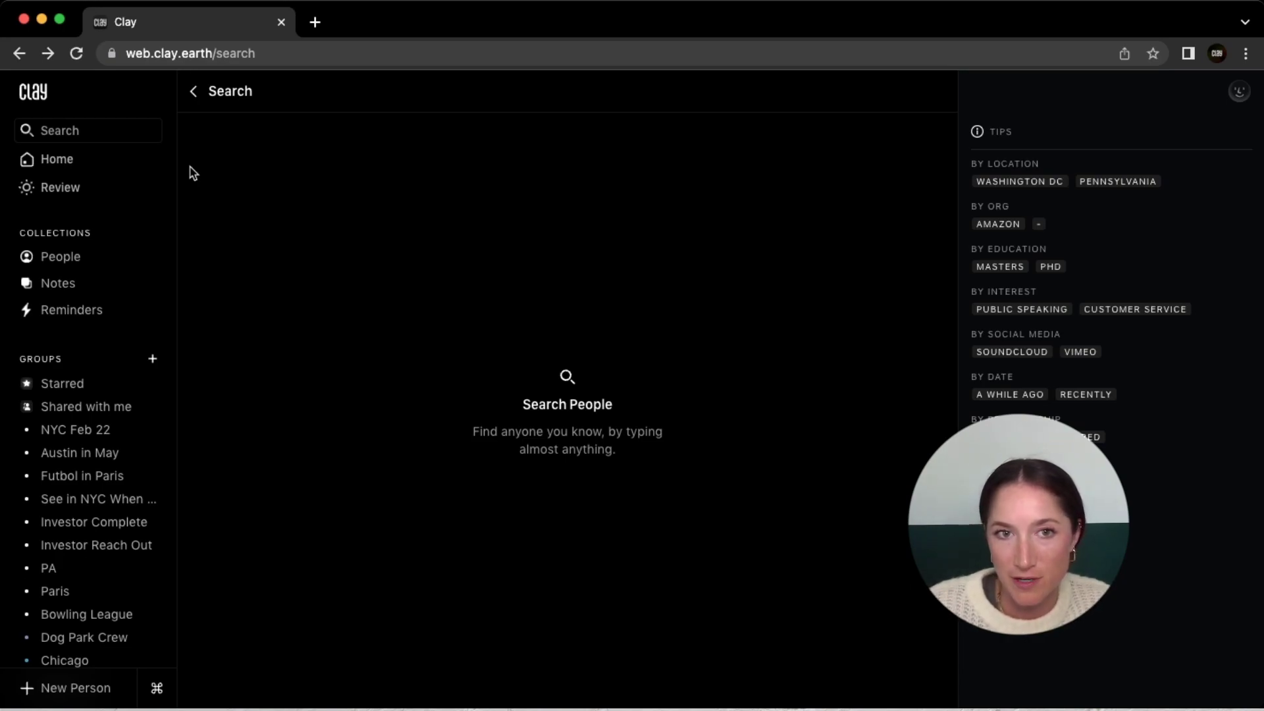
Put the cursor in the sidebar search field on the empty Search People page
{"action": "left_click", "coordinate": [112, 128]}
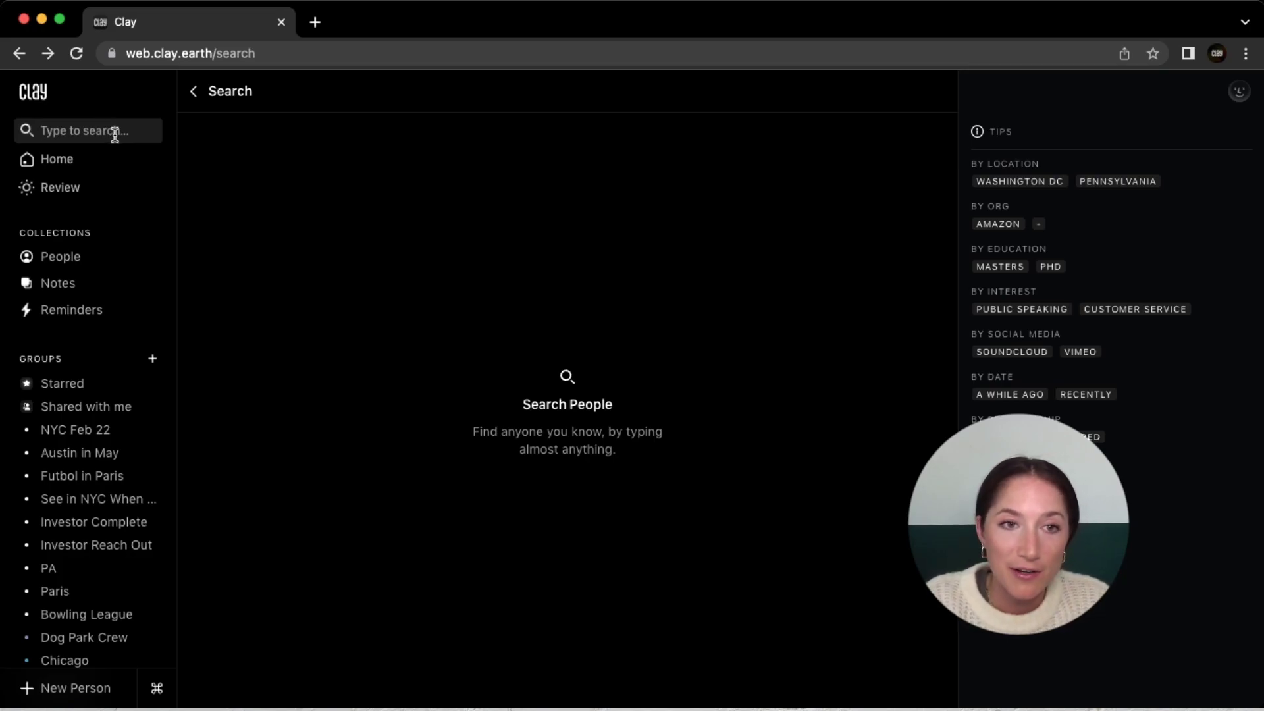
Search notes for "good luck", then replace it with name:brown, finding one contact
{"action": "type", "text": "note:"}
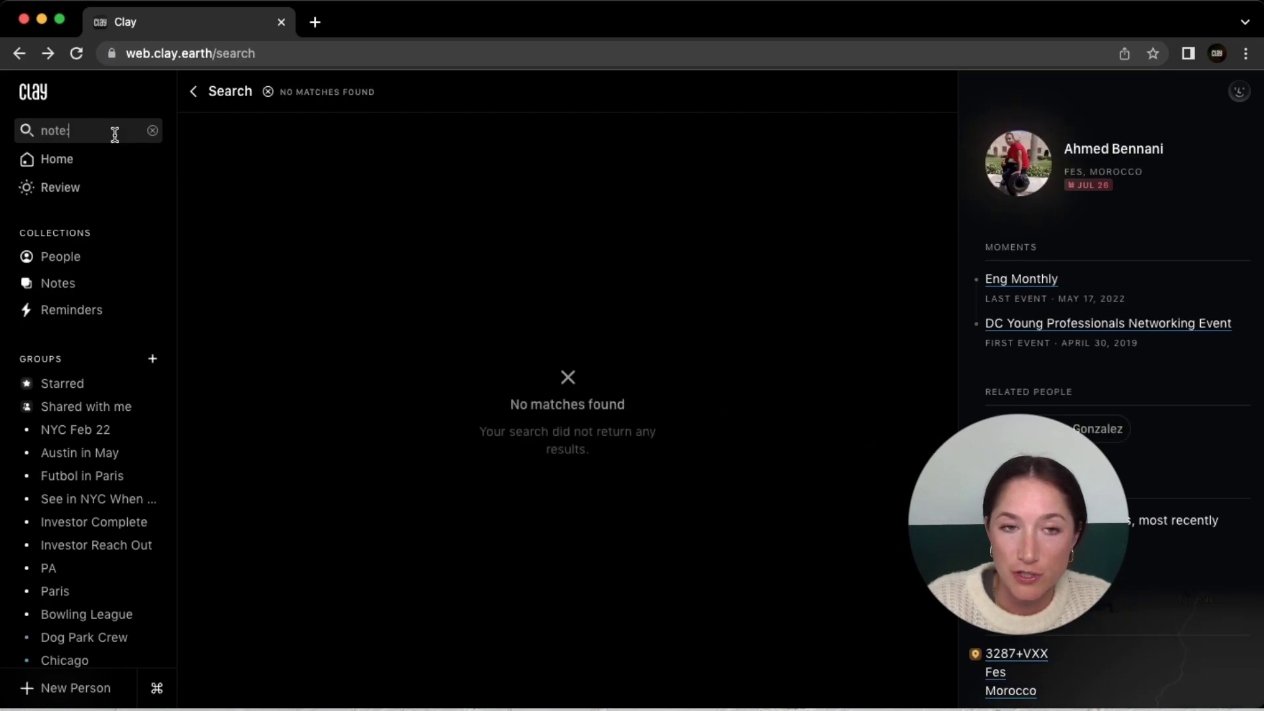
{"action": "type", "text": "\"good"}
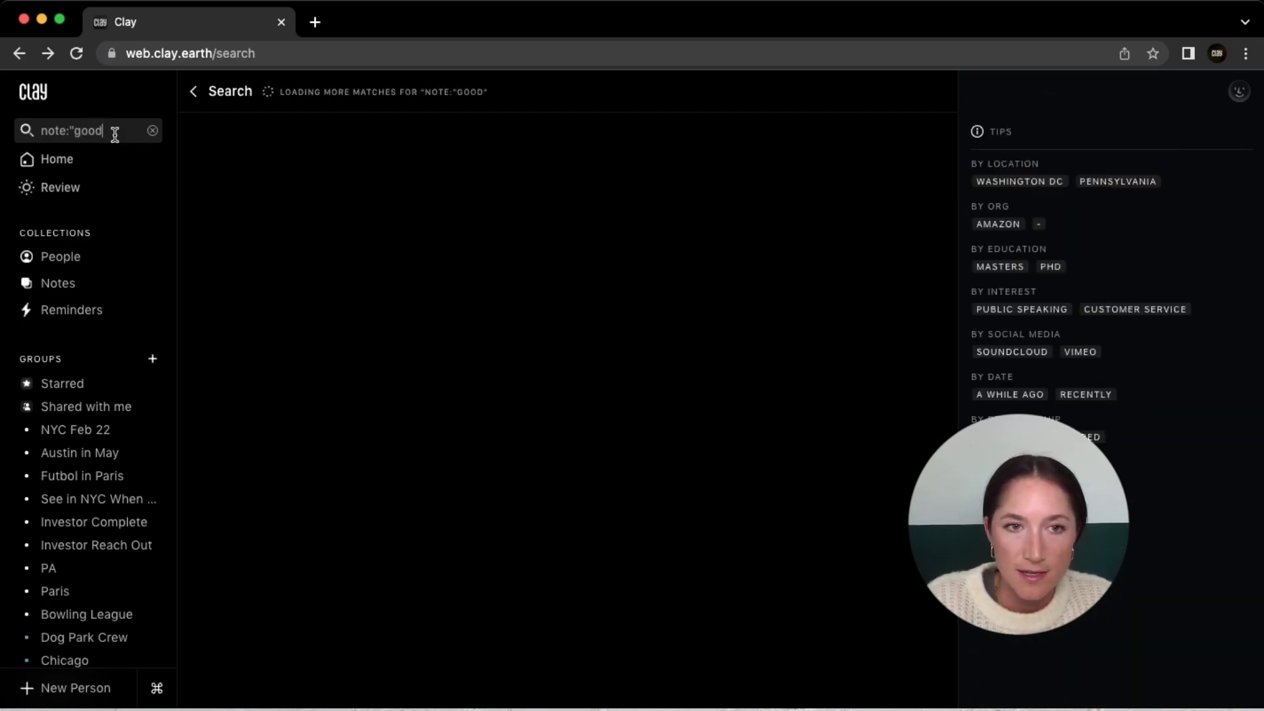
{"action": "type", "text": " luck\""}
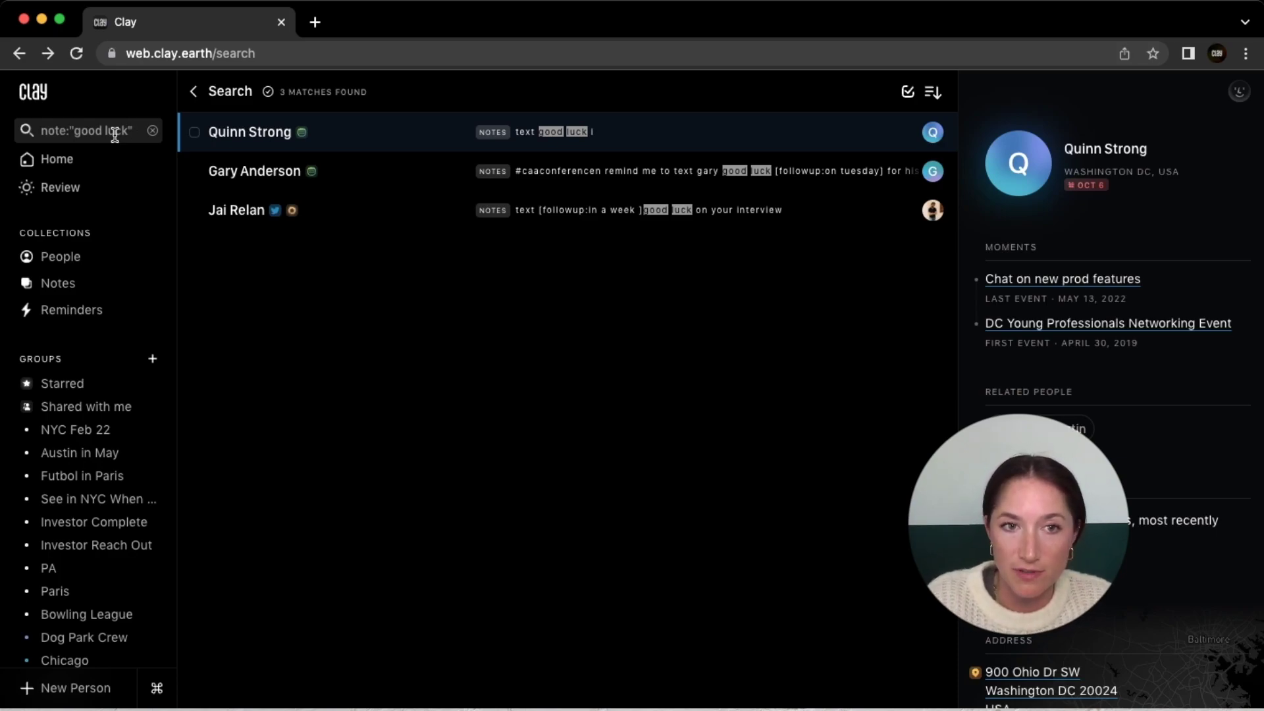
{"action": "key", "text": "super+a"}
{"action": "type", "text": "name:"}
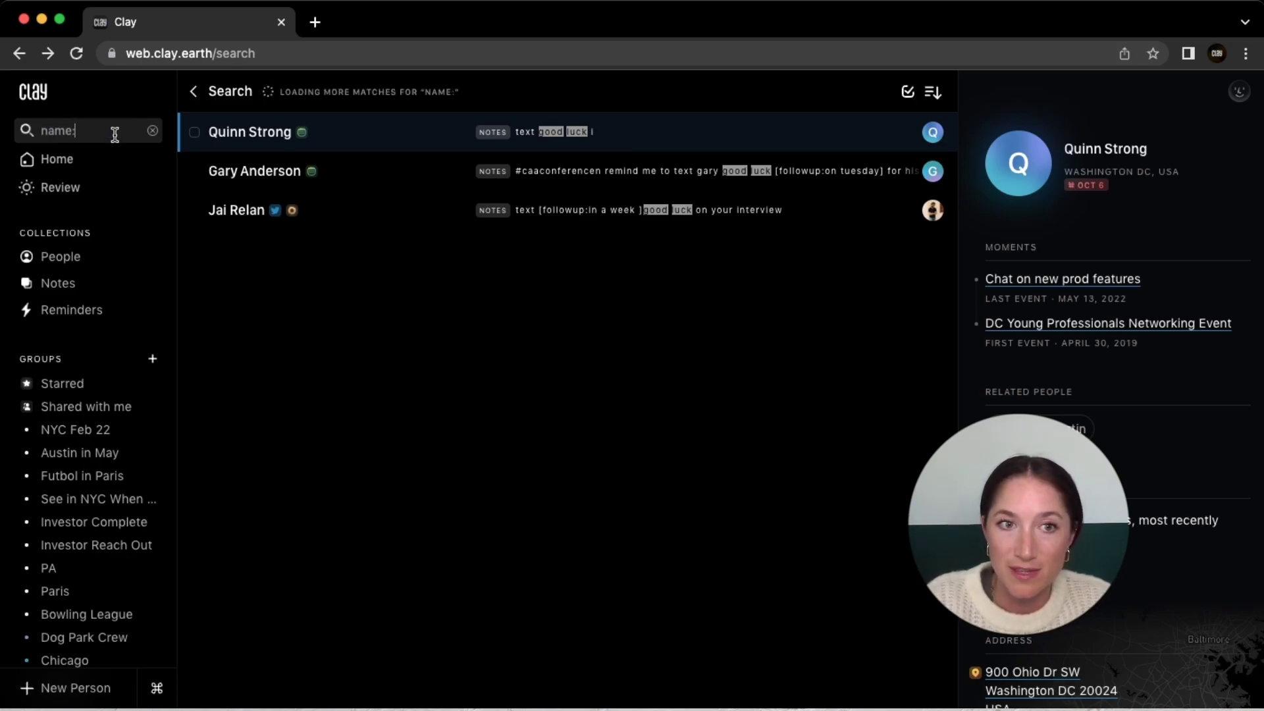
{"action": "type", "text": "brown"}
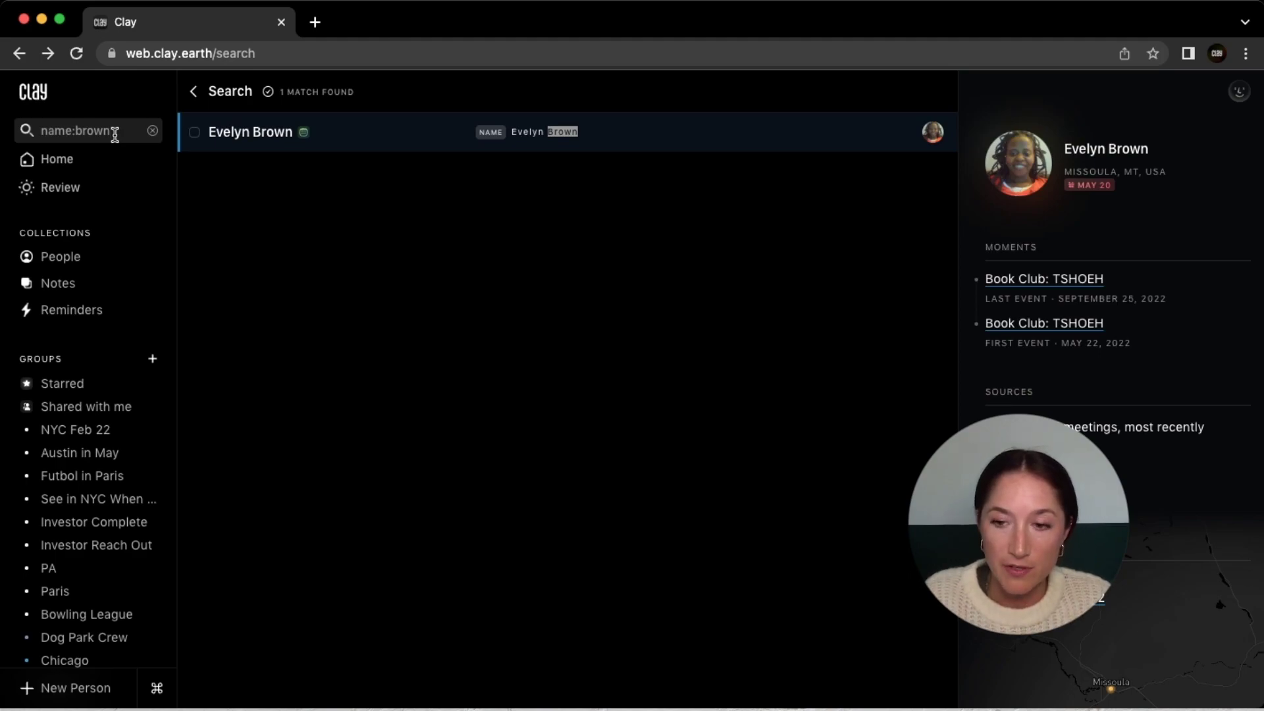
{"action": "key", "text": "super+a"}
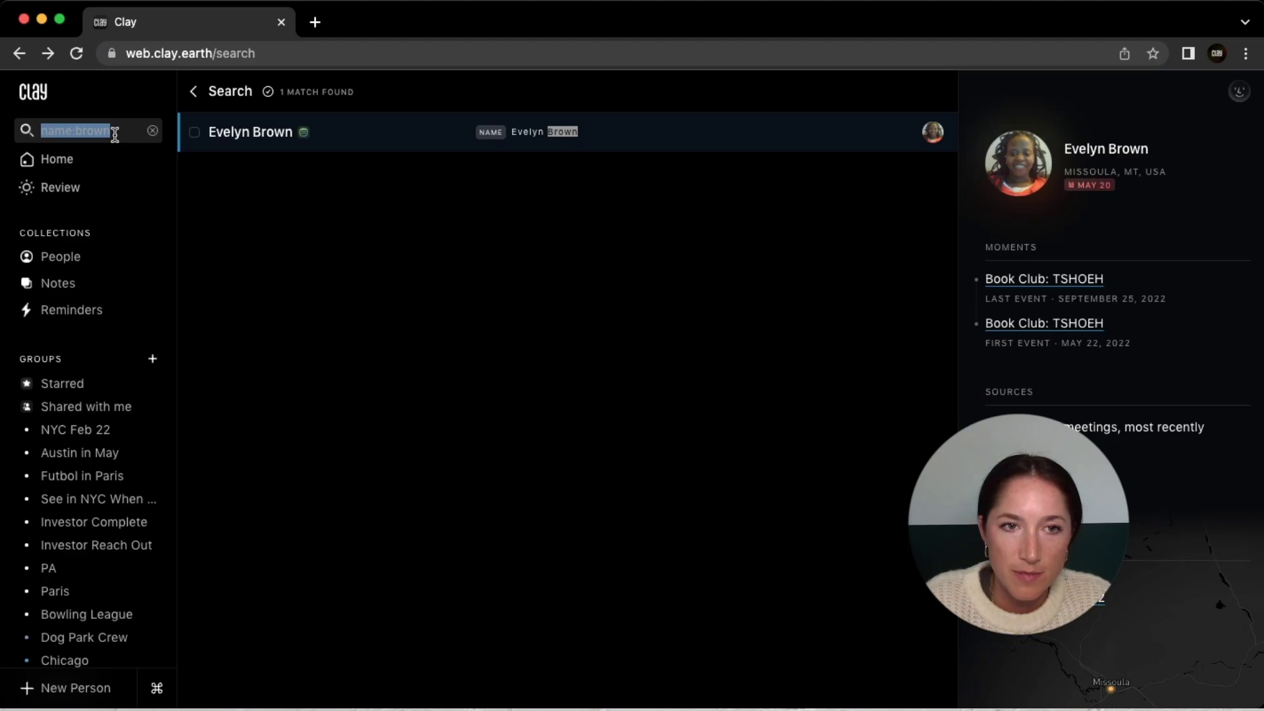
Search firstmet:2022, then lastmet:2022, then delete the query to empty the search
{"action": "type", "text": "firstmet"}
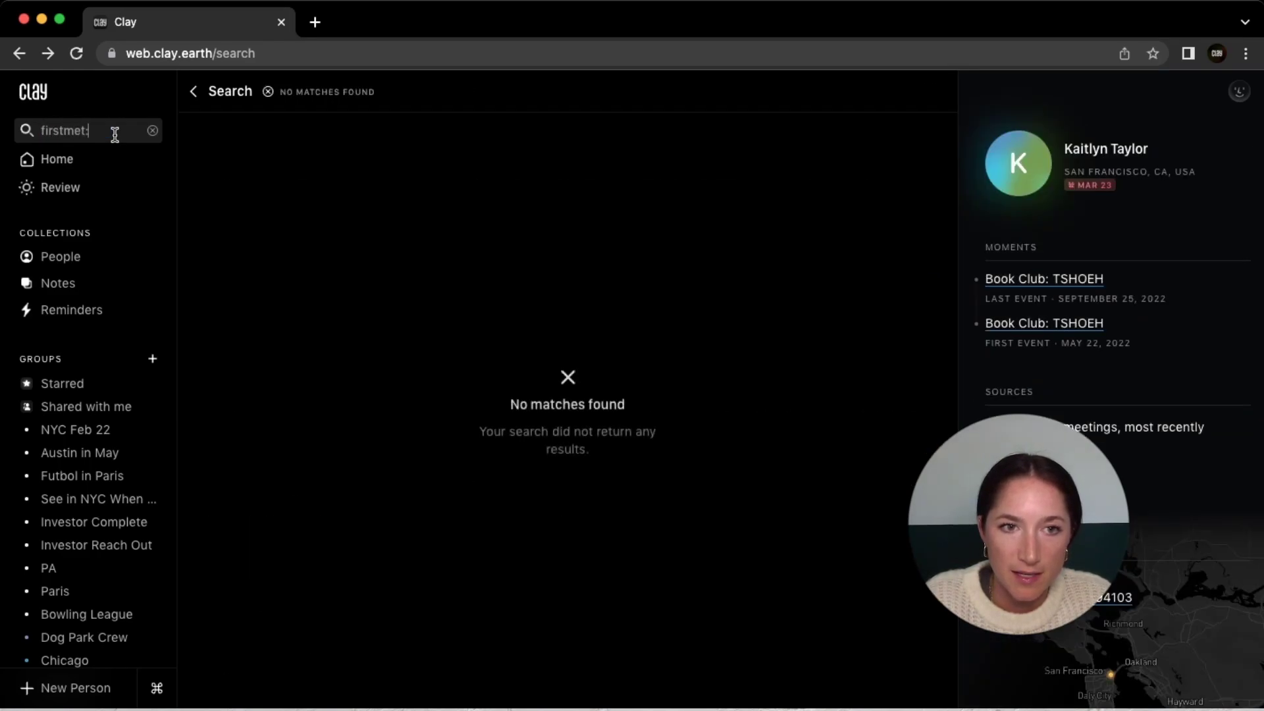
{"action": "type", "text": ":2022"}
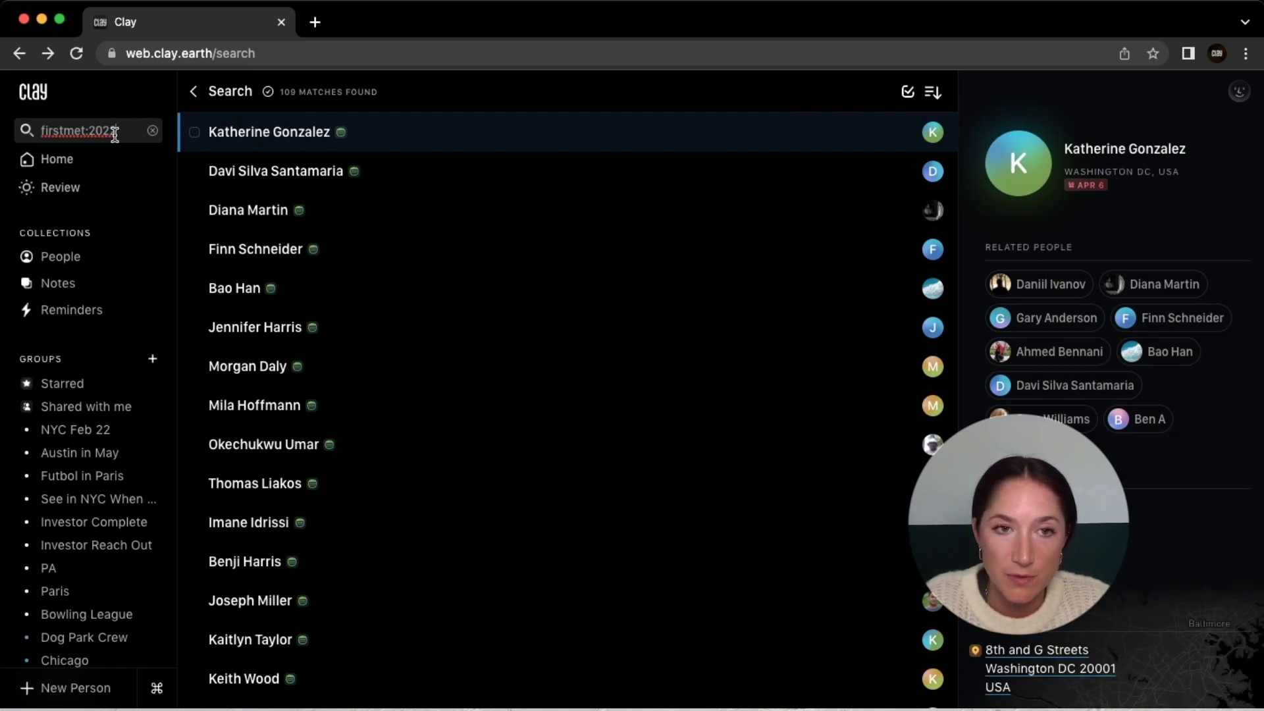
{"action": "key", "text": "Return"}
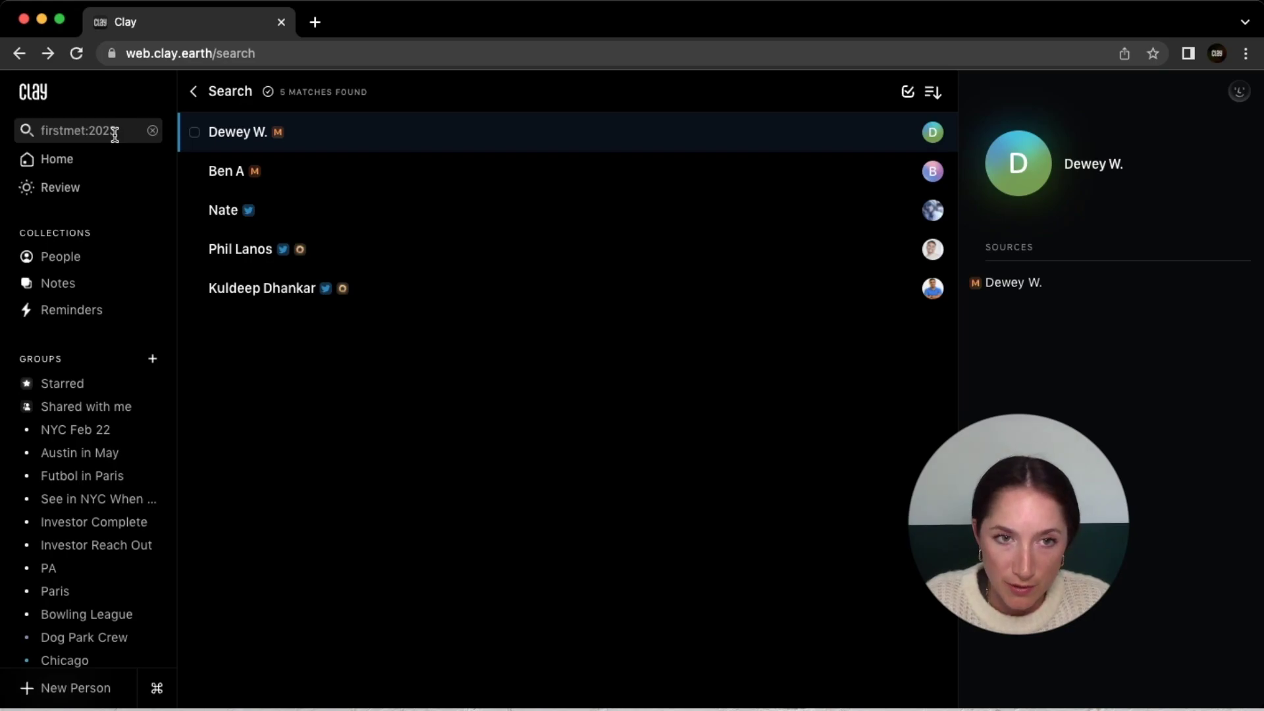
{"action": "key", "text": "super+a"}
{"action": "type", "text": "lastmet:"}
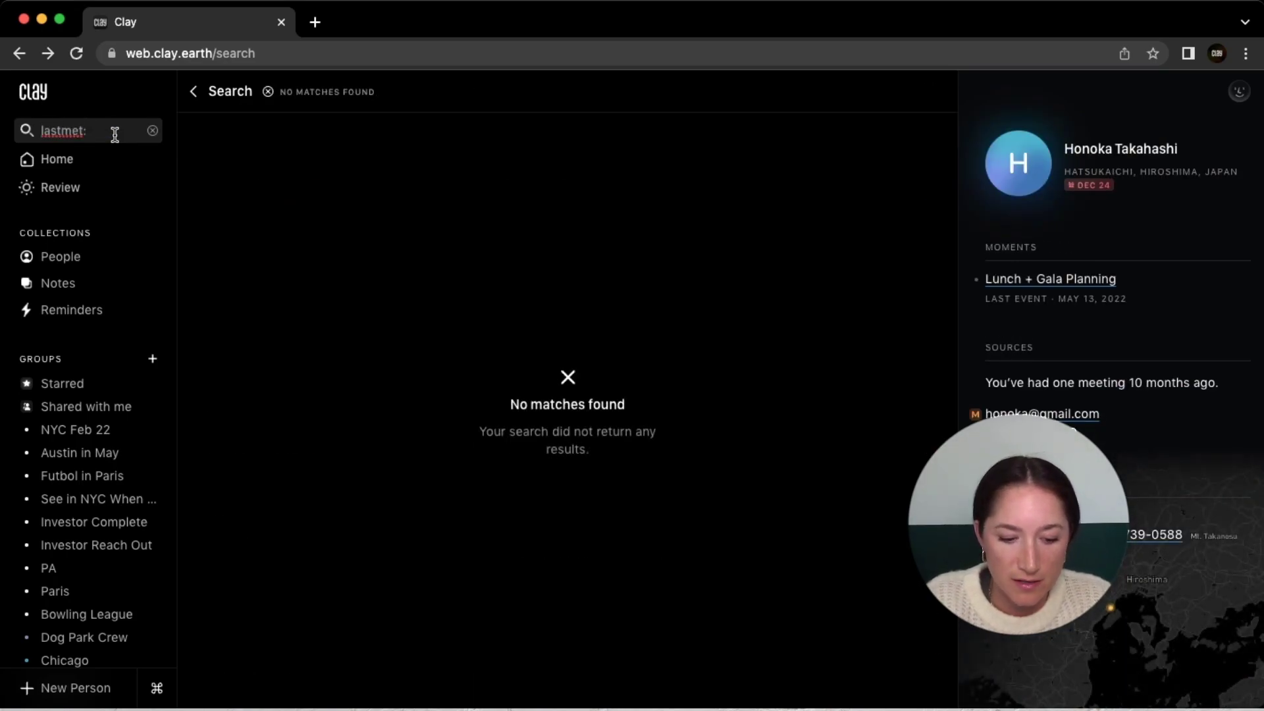
{"action": "type", "text": "2022"}
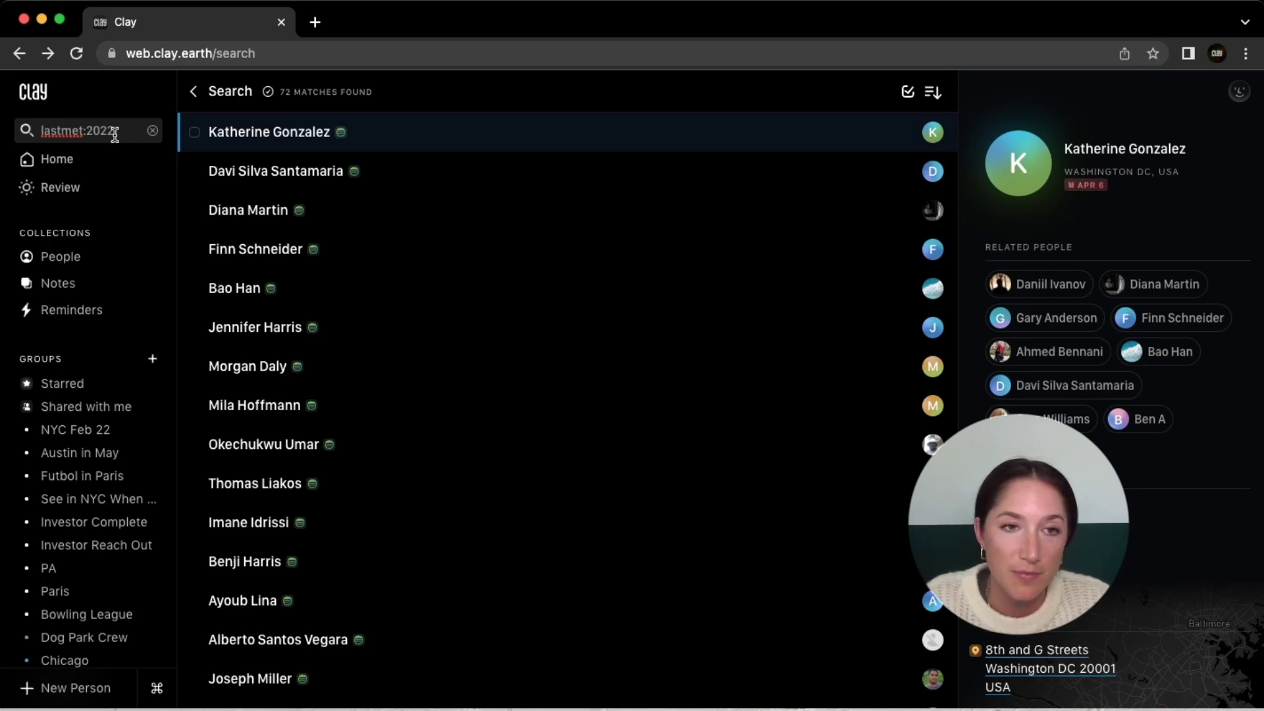
{"action": "key", "text": "super+a"}
{"action": "key", "text": "BackSpace"}
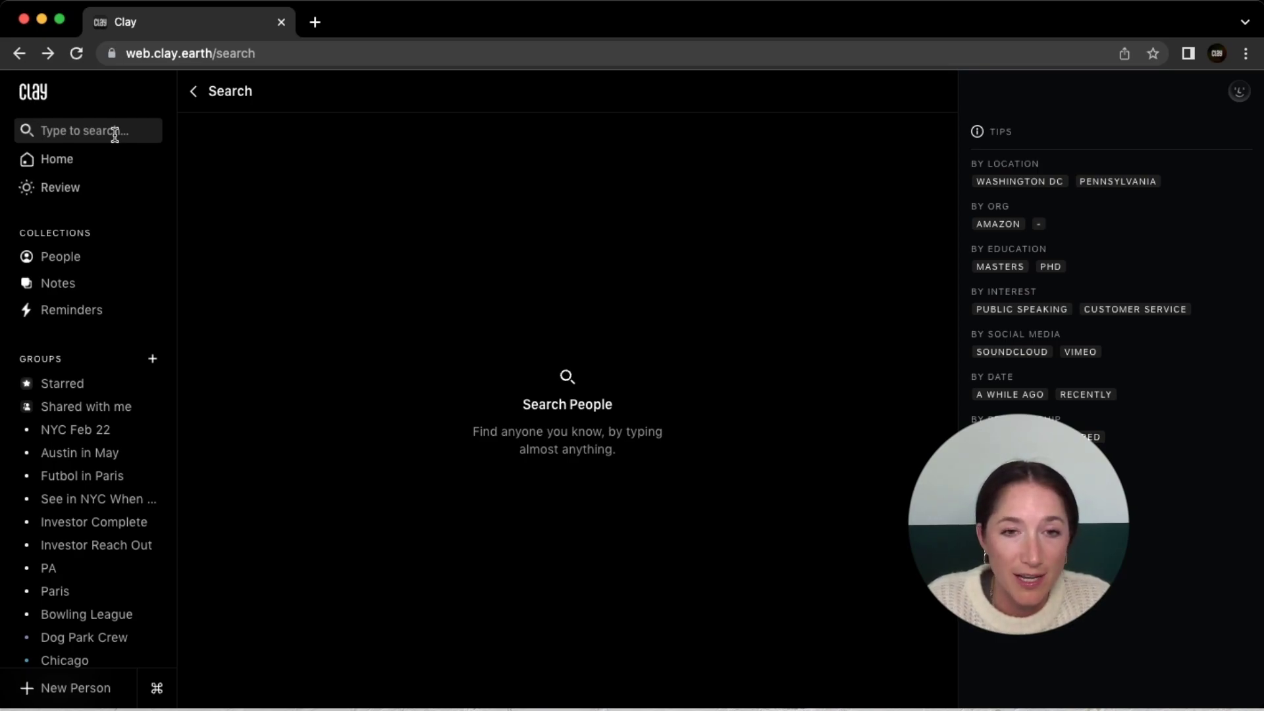
{"action": "type", "text": "\""}
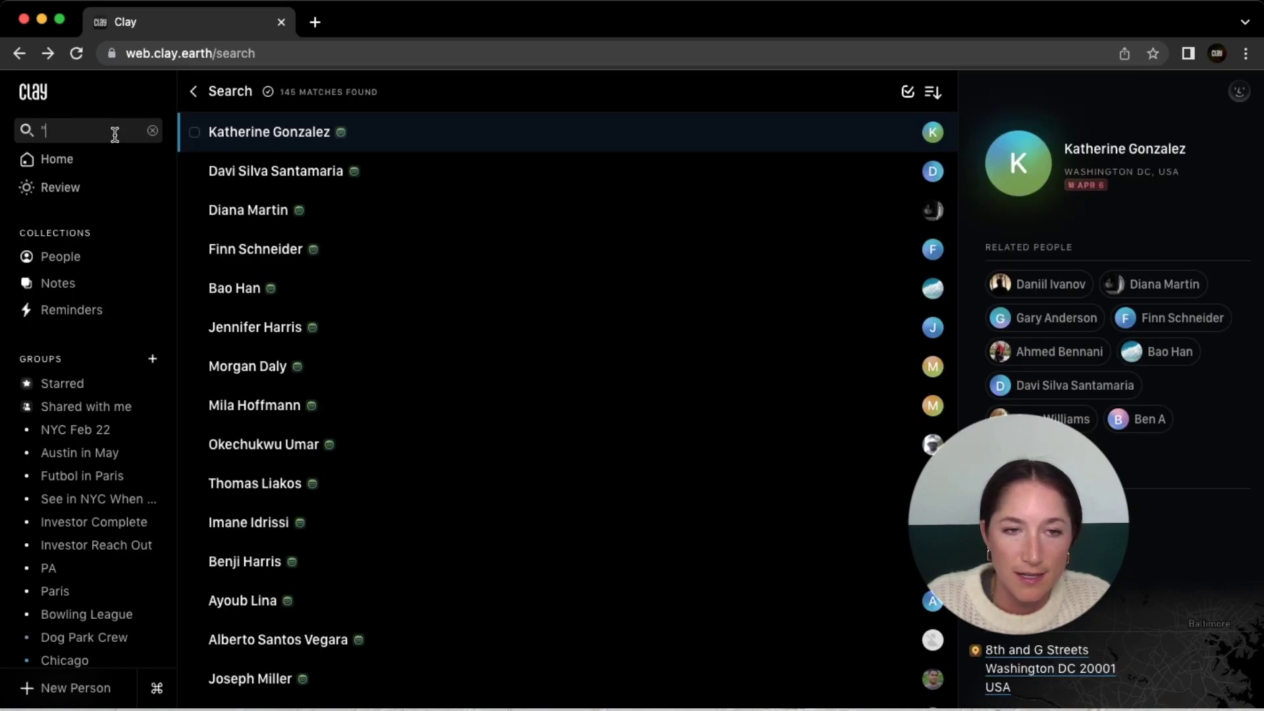
{"action": "type", "text": "social media"}
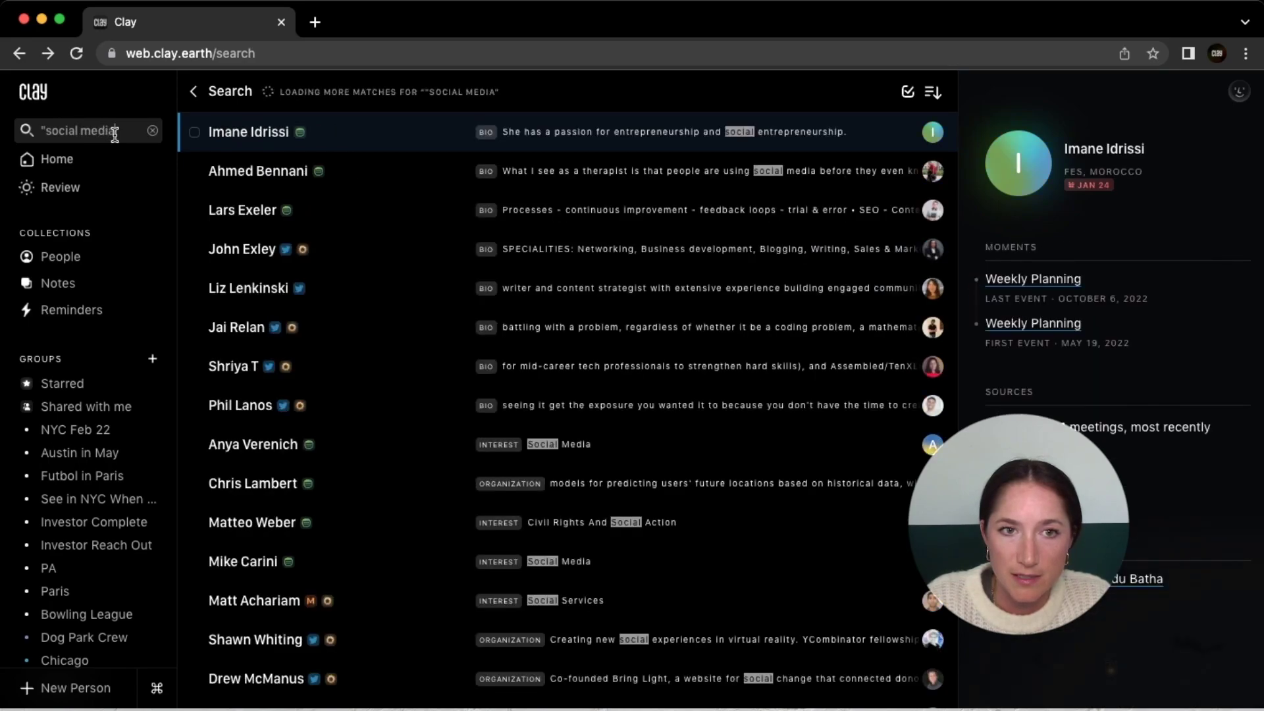
{"action": "type", "text": " marketing\""}
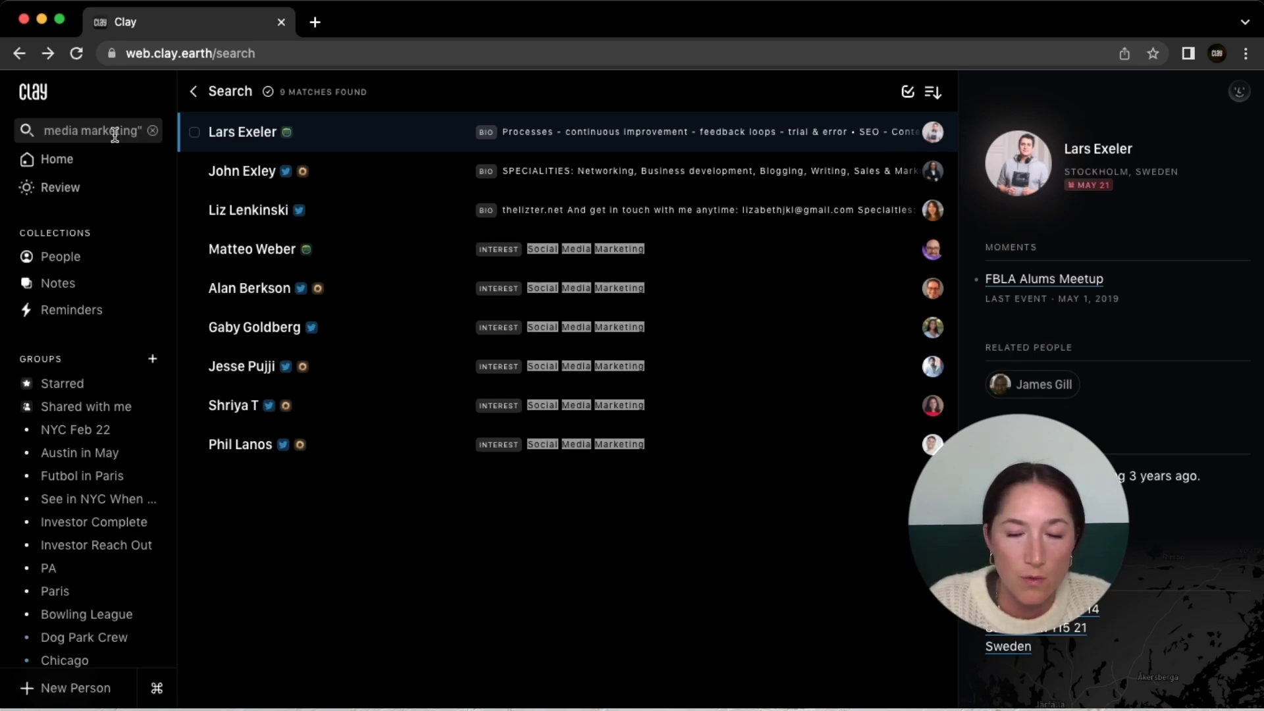
{"action": "triple_click", "coordinate": [115, 135]}
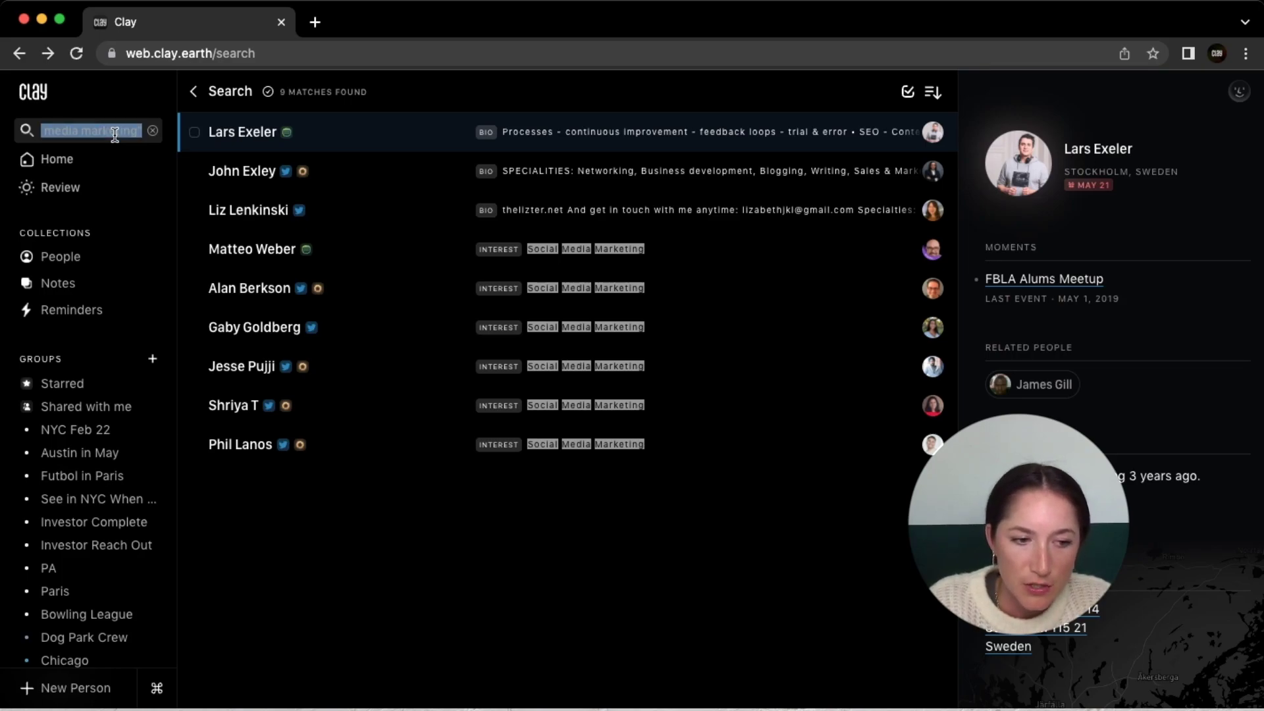
{"action": "key", "text": "BackSpace"}
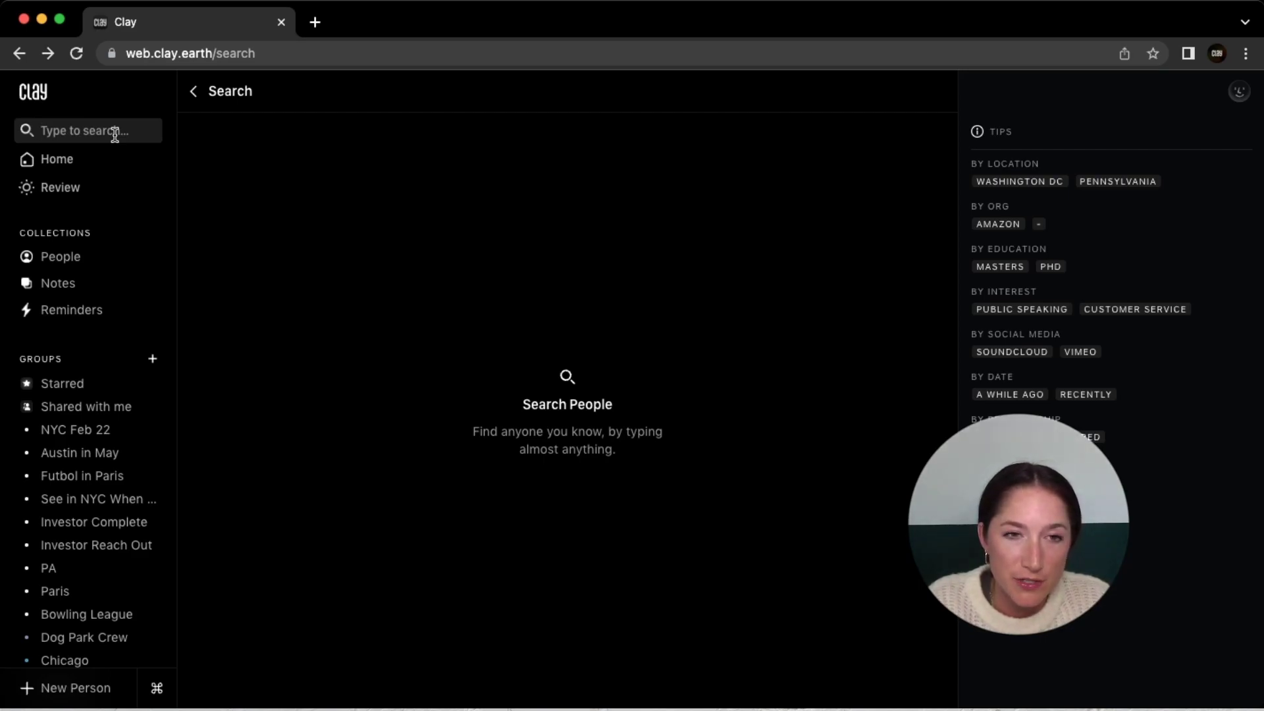
{"action": "type", "text": "new"}
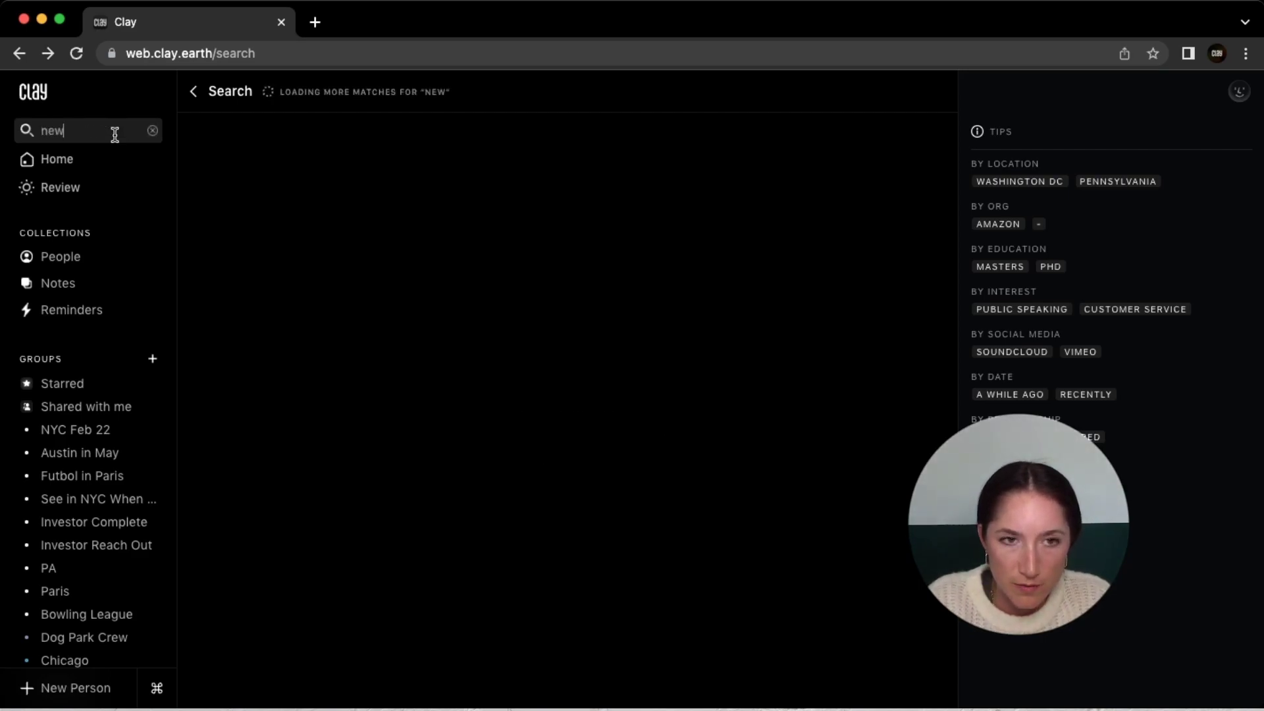
{"action": "type", "text": " york -"}
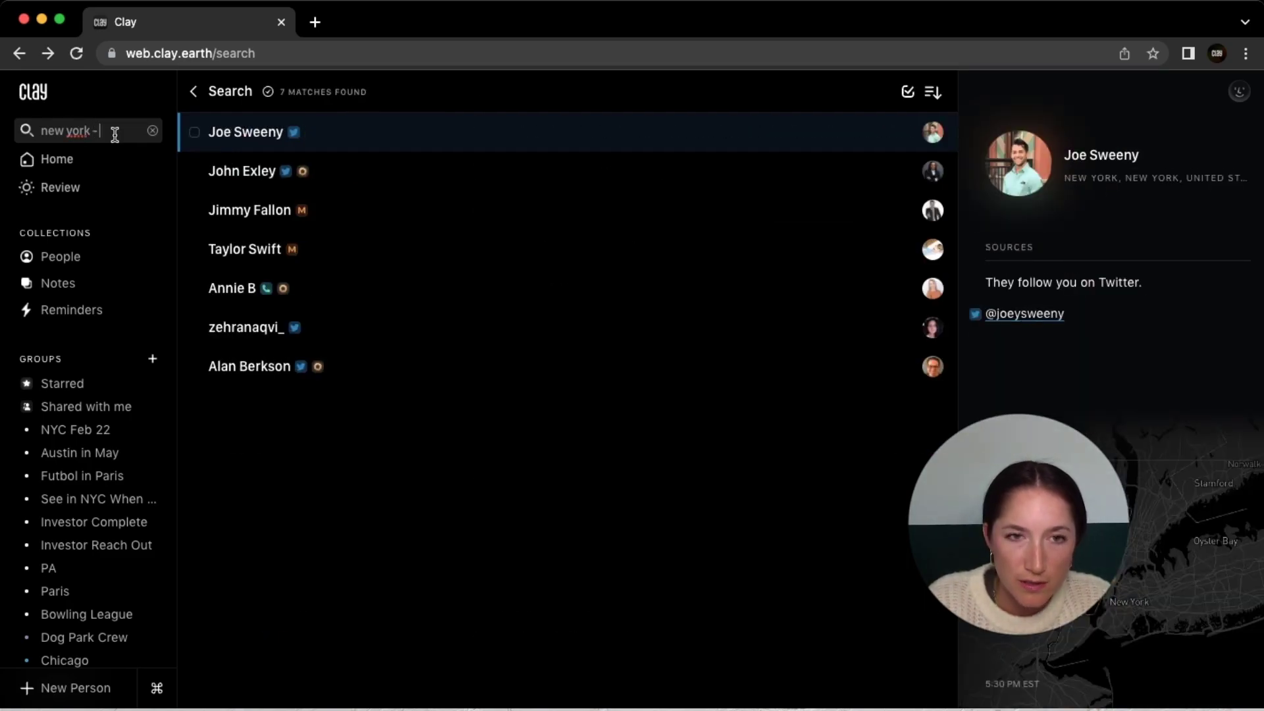
{"action": "type", "text": "\"actor"}
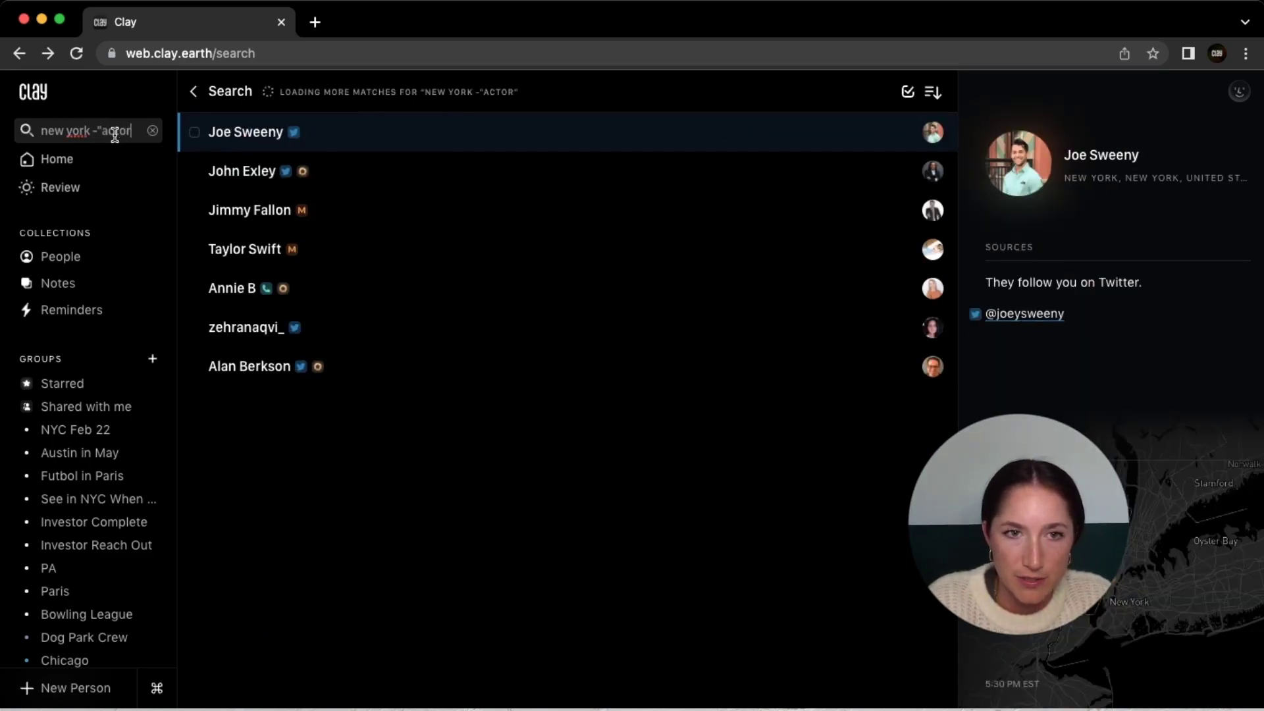
{"action": "type", "text": "\""}
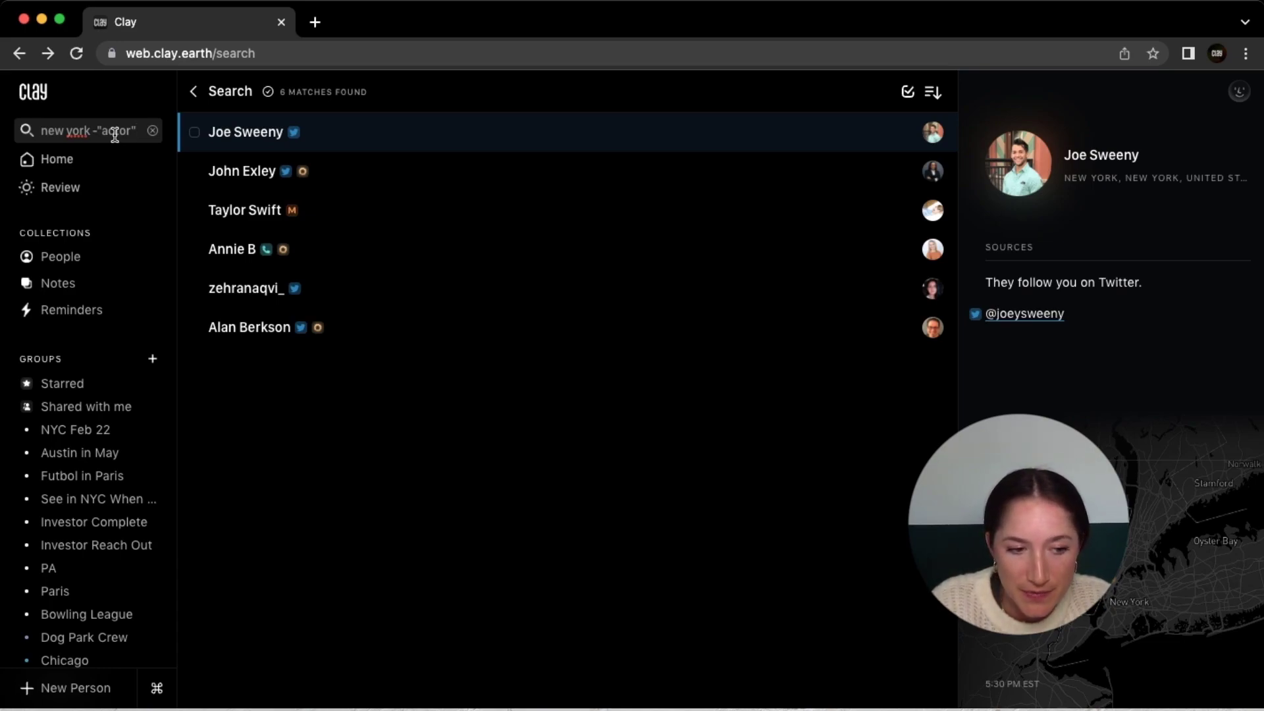
{"action": "triple_click", "coordinate": [115, 134]}
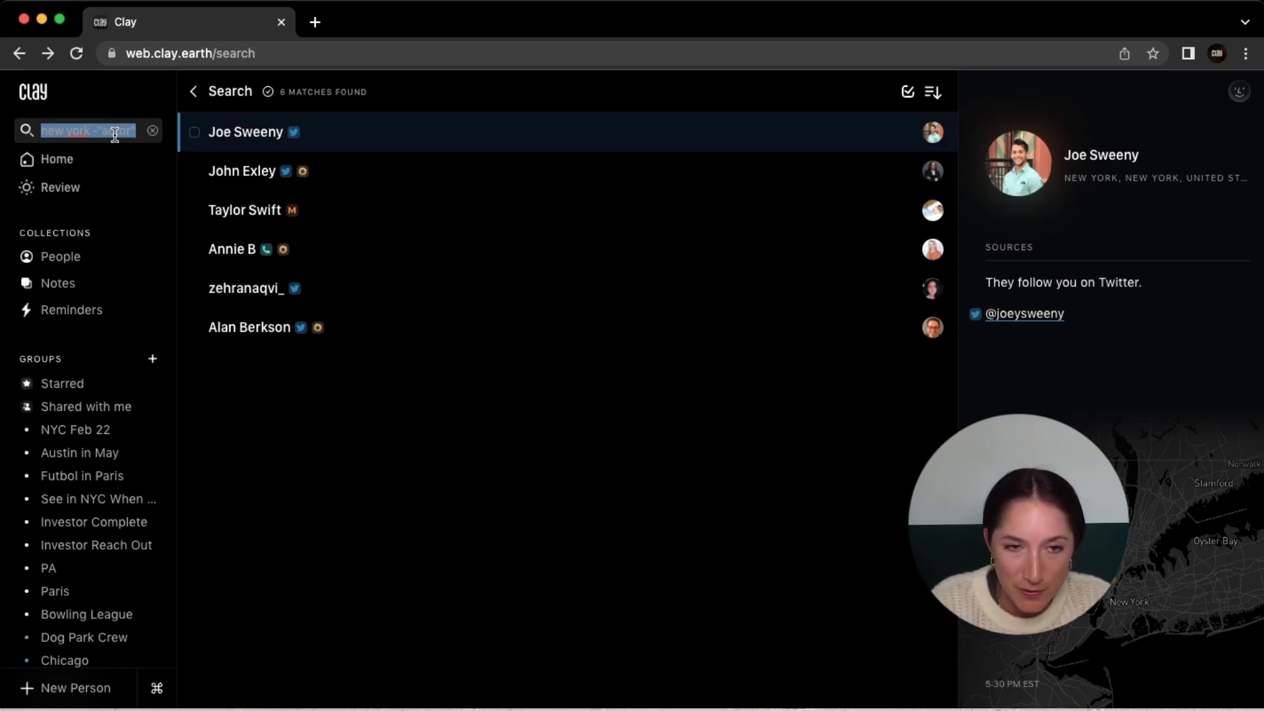
{"action": "key", "text": "BackSpace"}
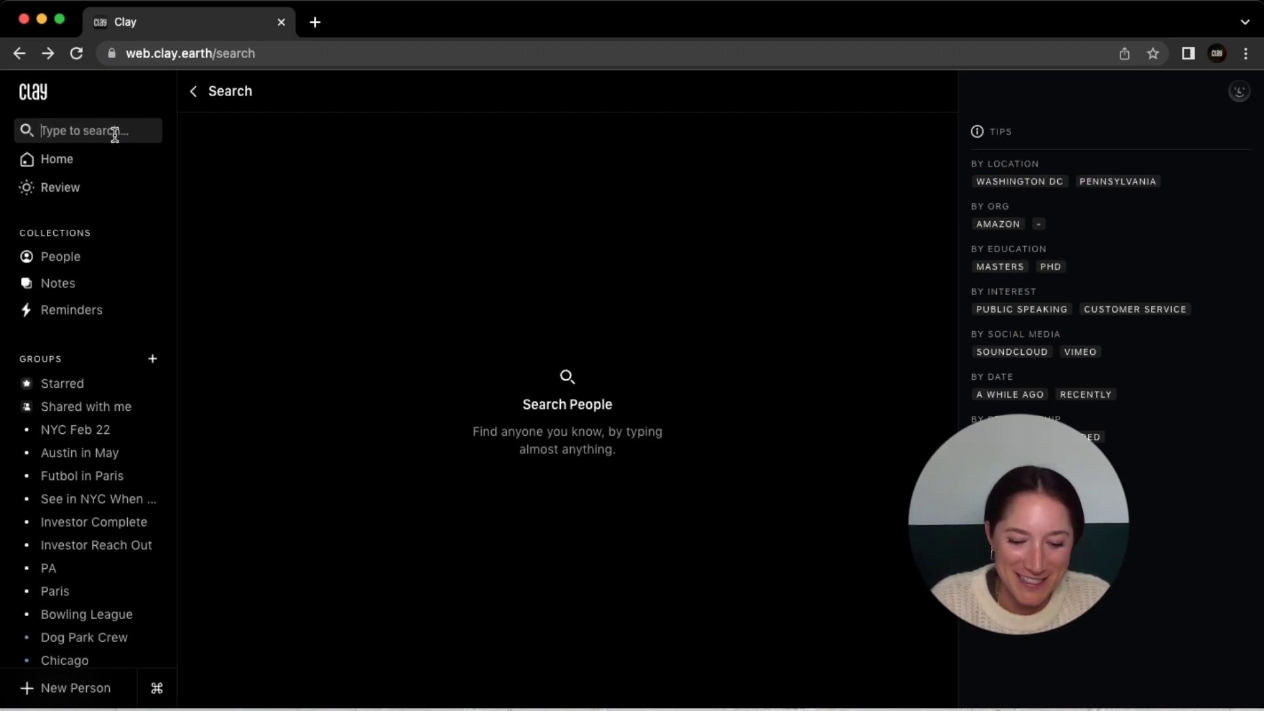
Run the bio* wildcard search (5 matches), then clear it to reveal Recent Searches
{"action": "type", "text": "bi"}
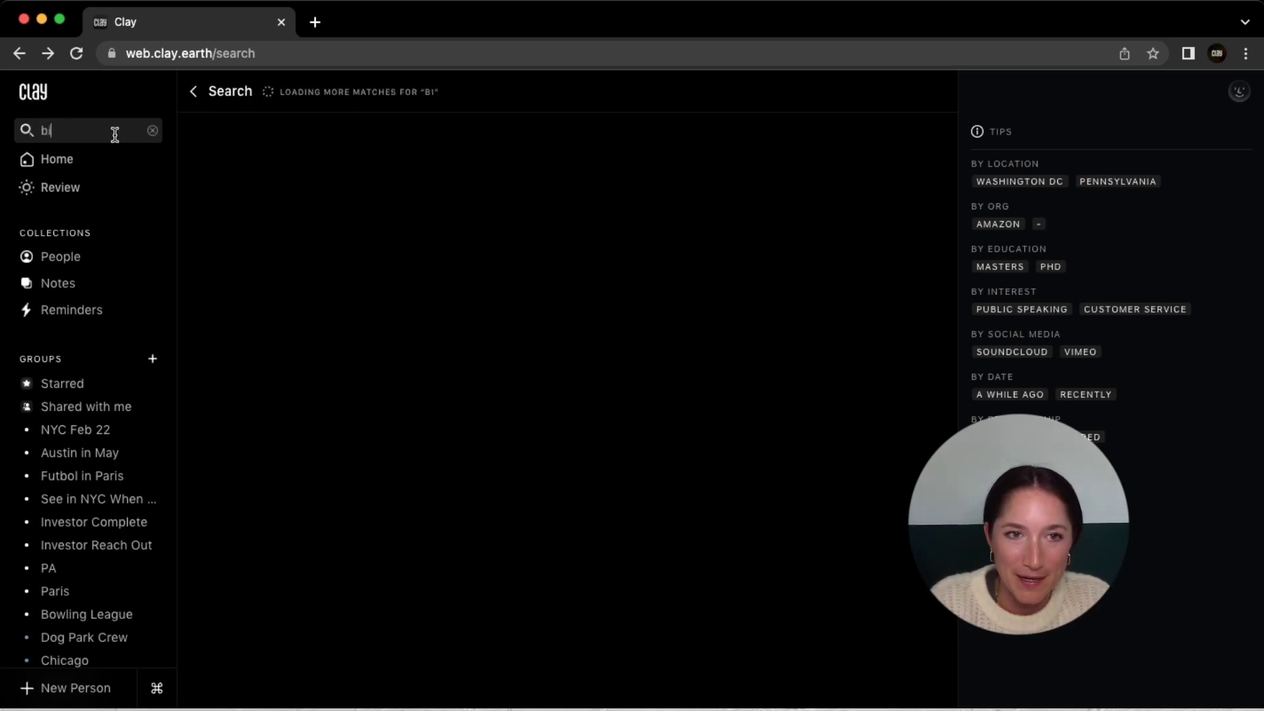
{"action": "type", "text": "o*"}
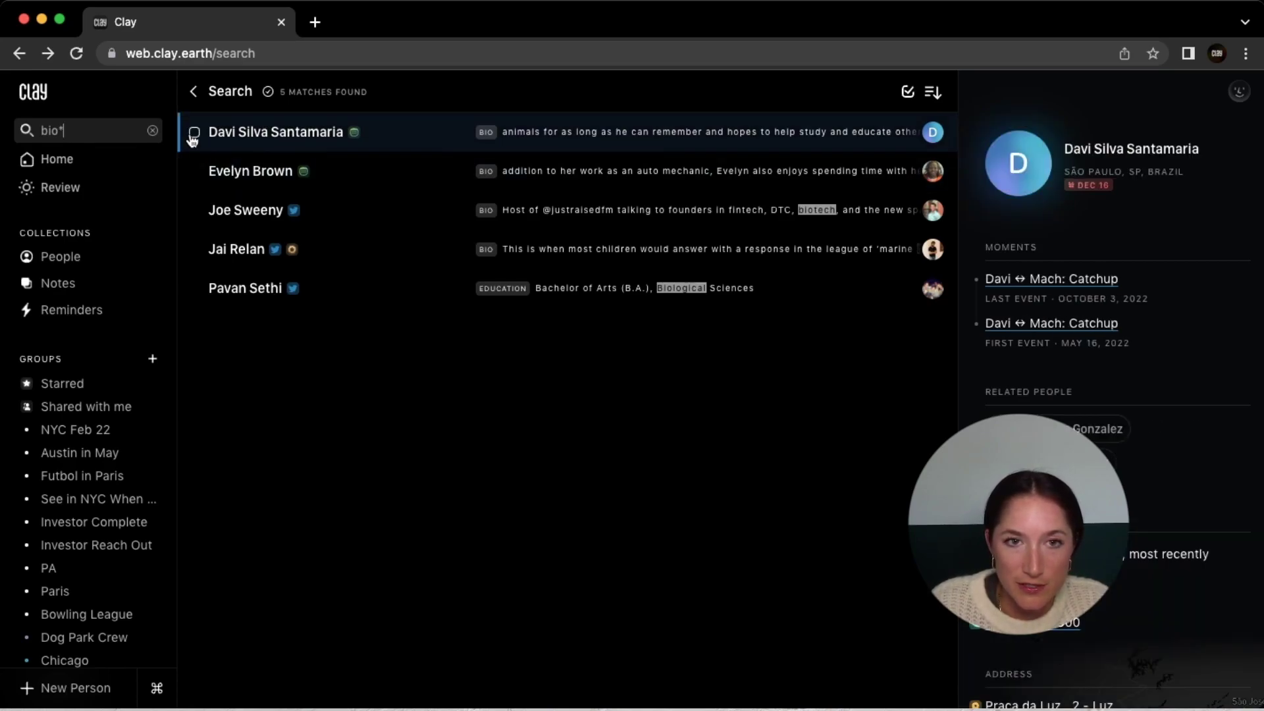
{"action": "left_click", "coordinate": [154, 131]}
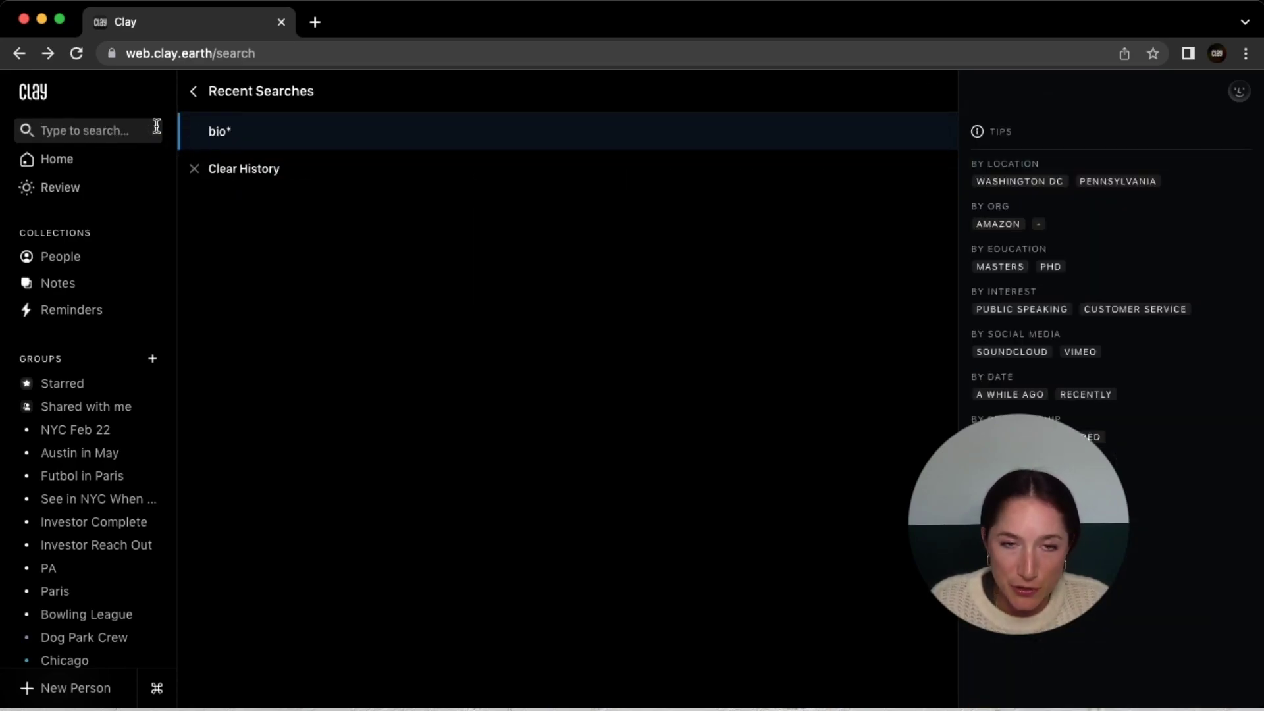
Clear the Recent Searches history so no past searches remain listed
{"action": "left_click", "coordinate": [204, 173]}
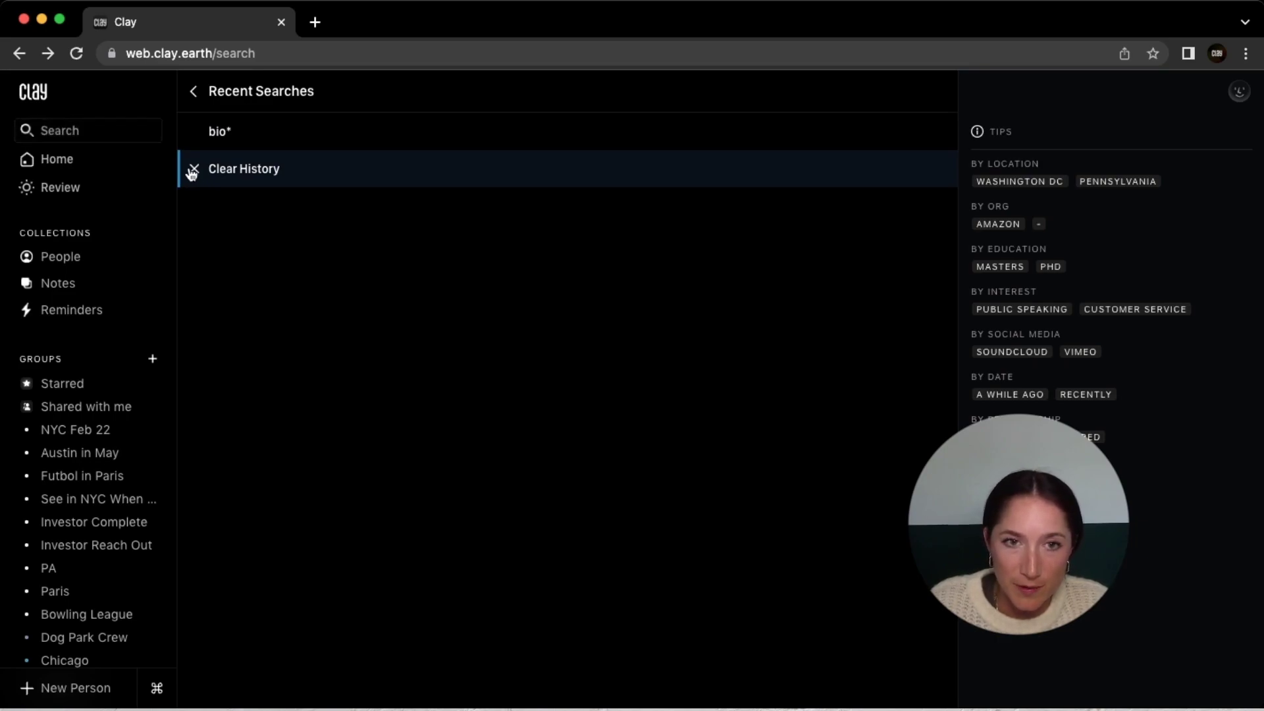
{"action": "left_click", "coordinate": [192, 170]}
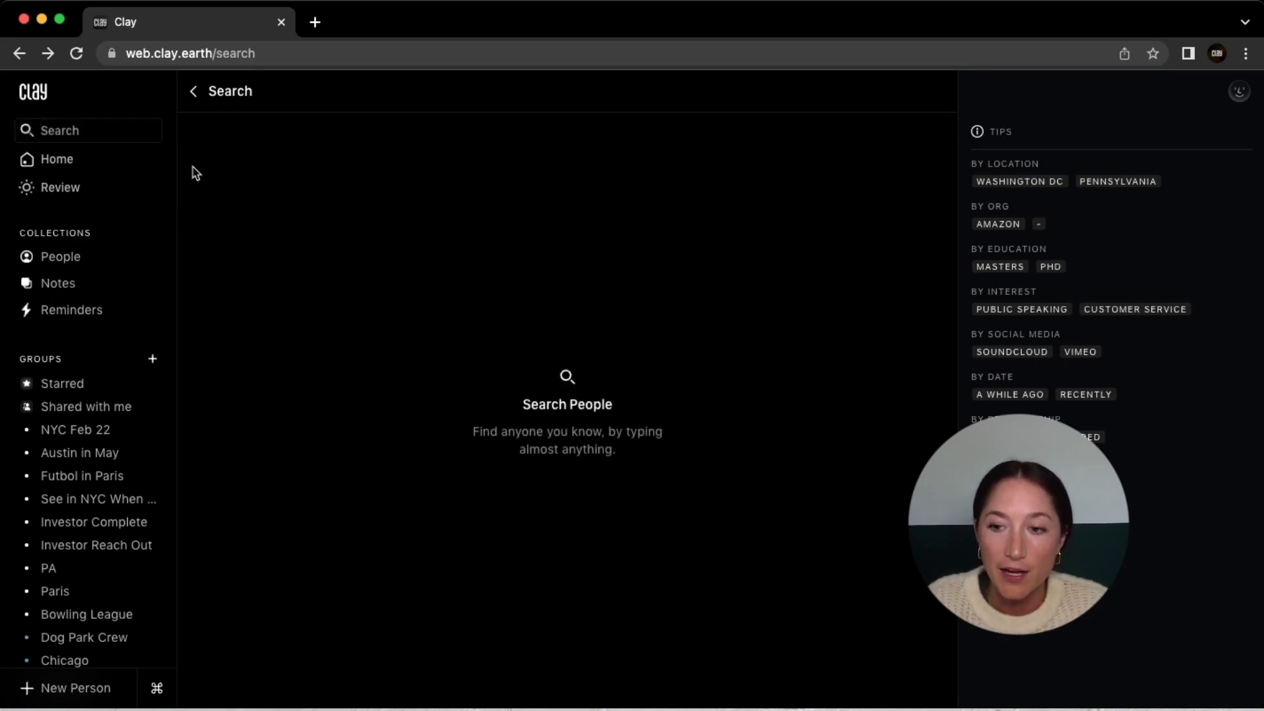